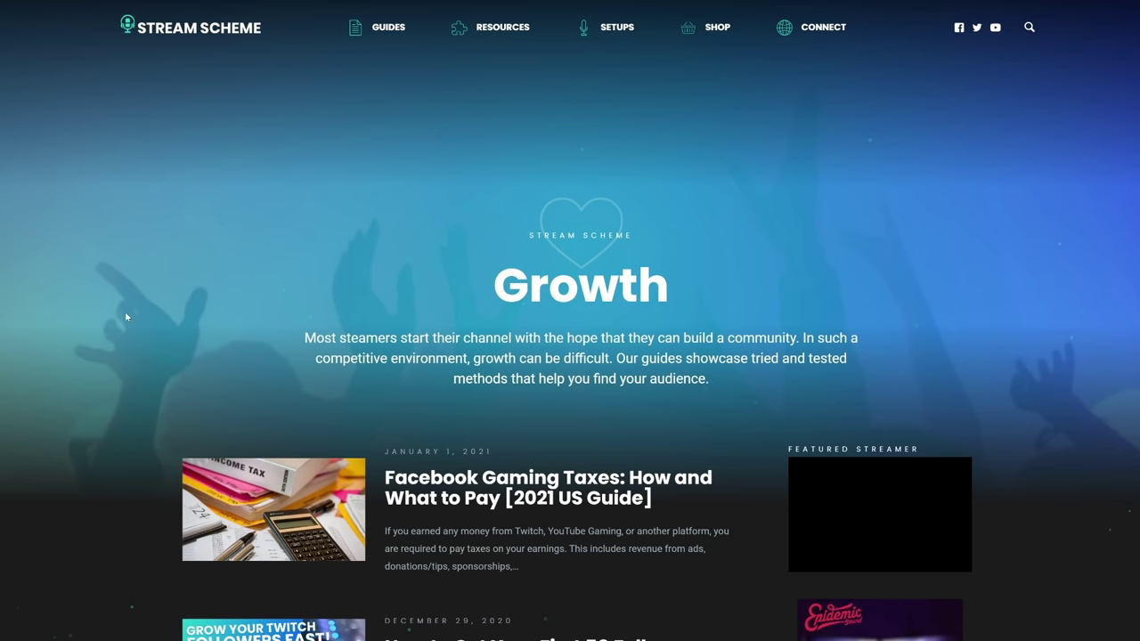
Scroll down through the Growth article list on the Stream Scheme site
scroll(856, 270, "down", 5)
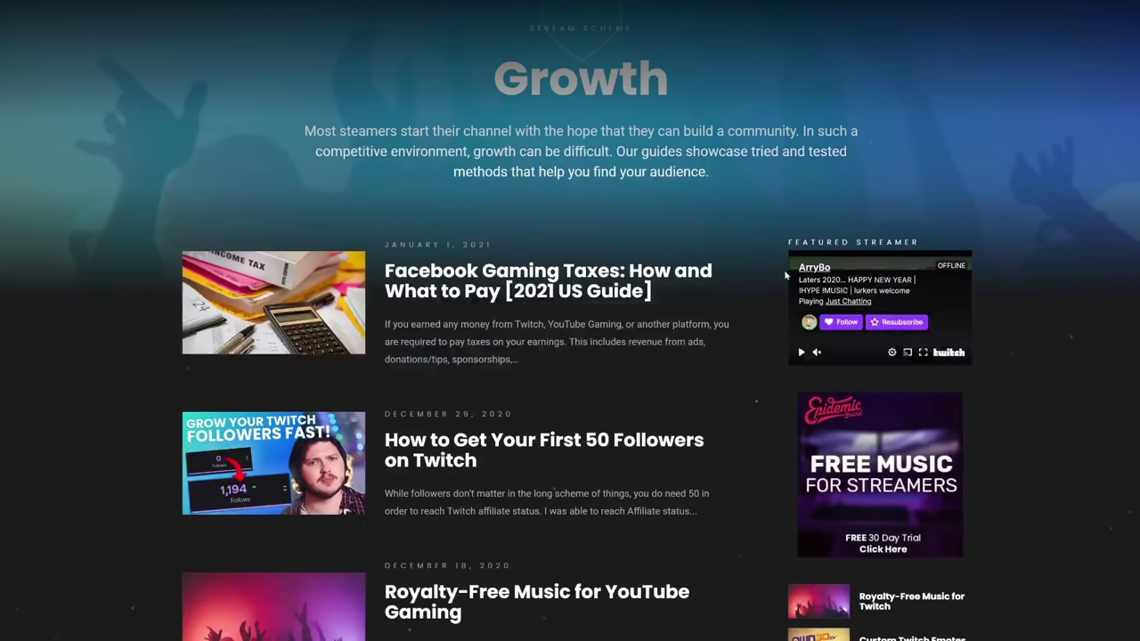
scroll(777, 281, "down", 1)
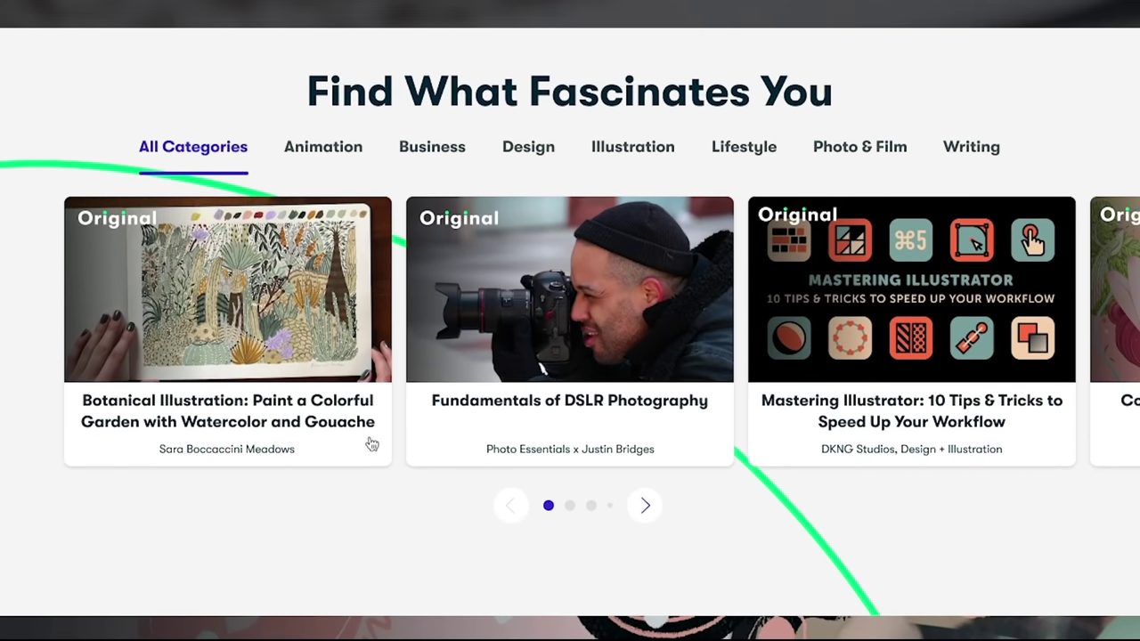
Open the Botanical Illustration class and browse its Reviews, Discussions and Projects tabs
left_click(264, 310)
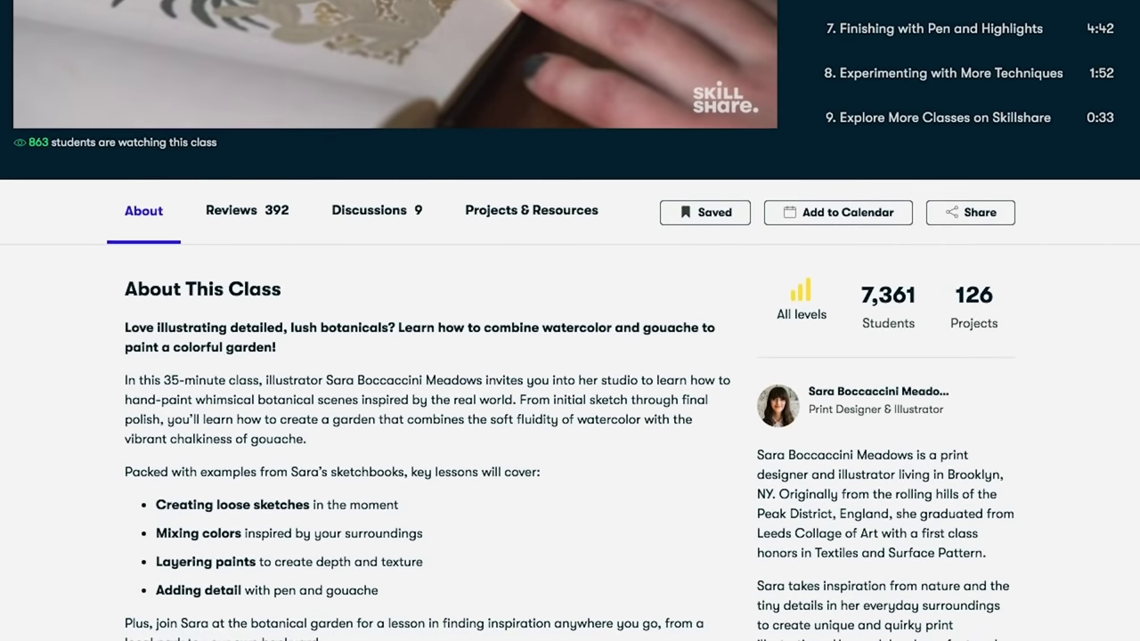
left_click(225, 398)
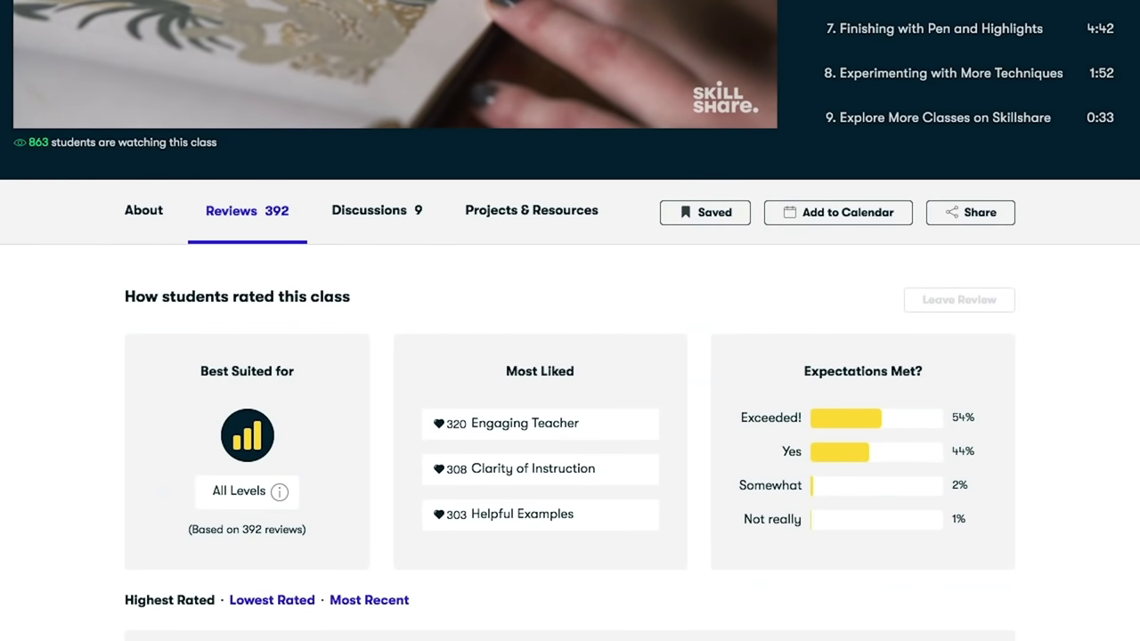
left_click(373, 227)
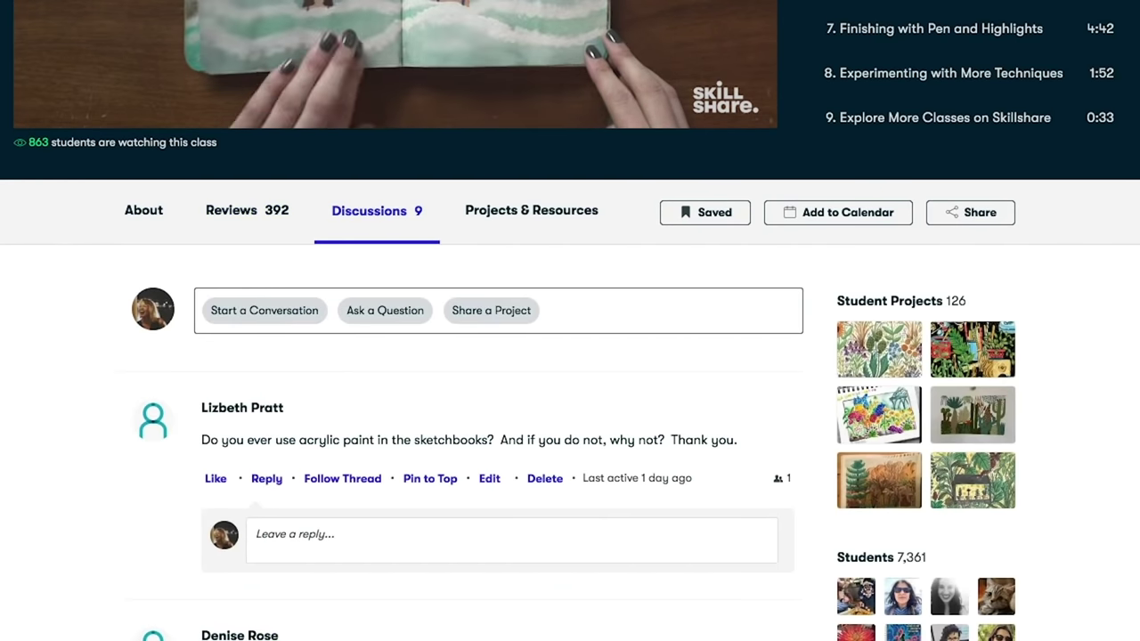
left_click(521, 230)
scroll(570, 321, "down", 3)
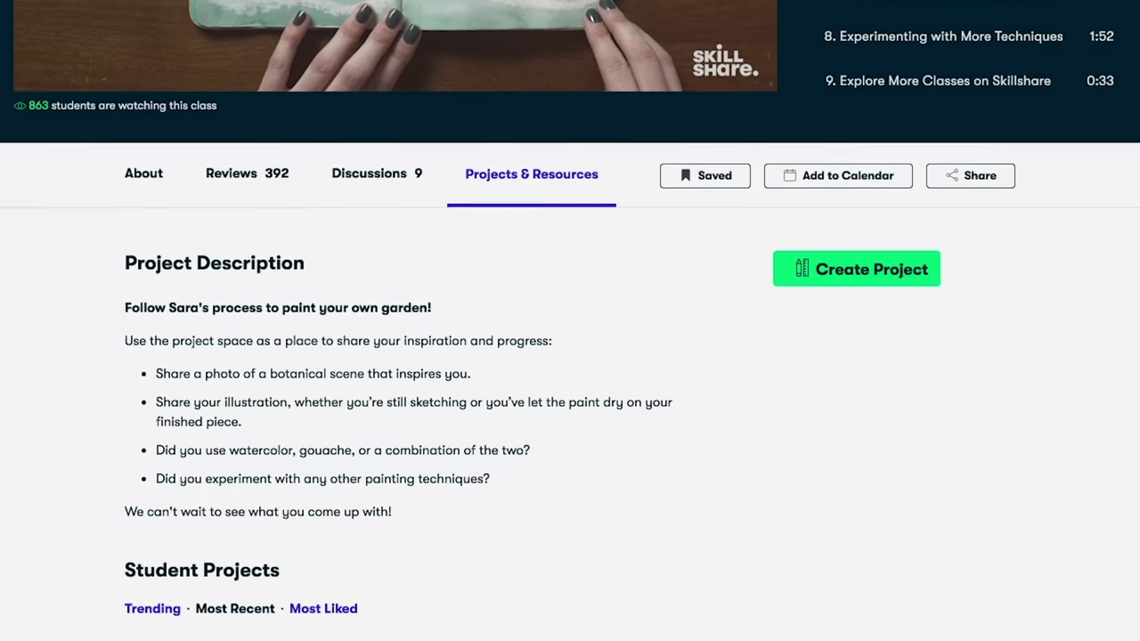
scroll(571, 321, "down", 5)
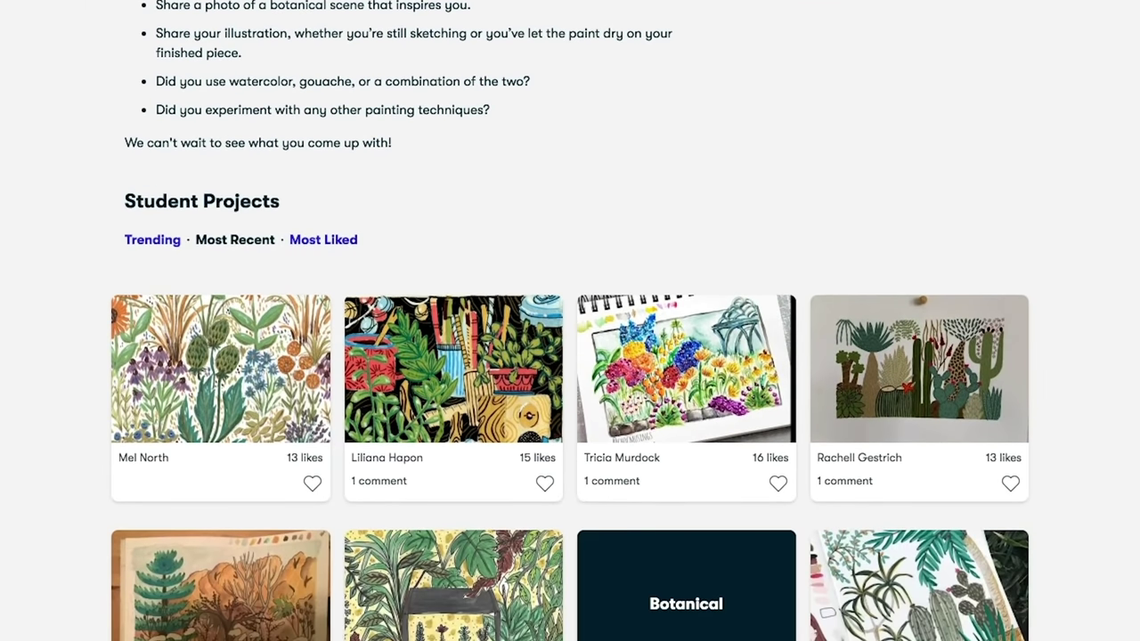
scroll(570, 320, "down", 3)
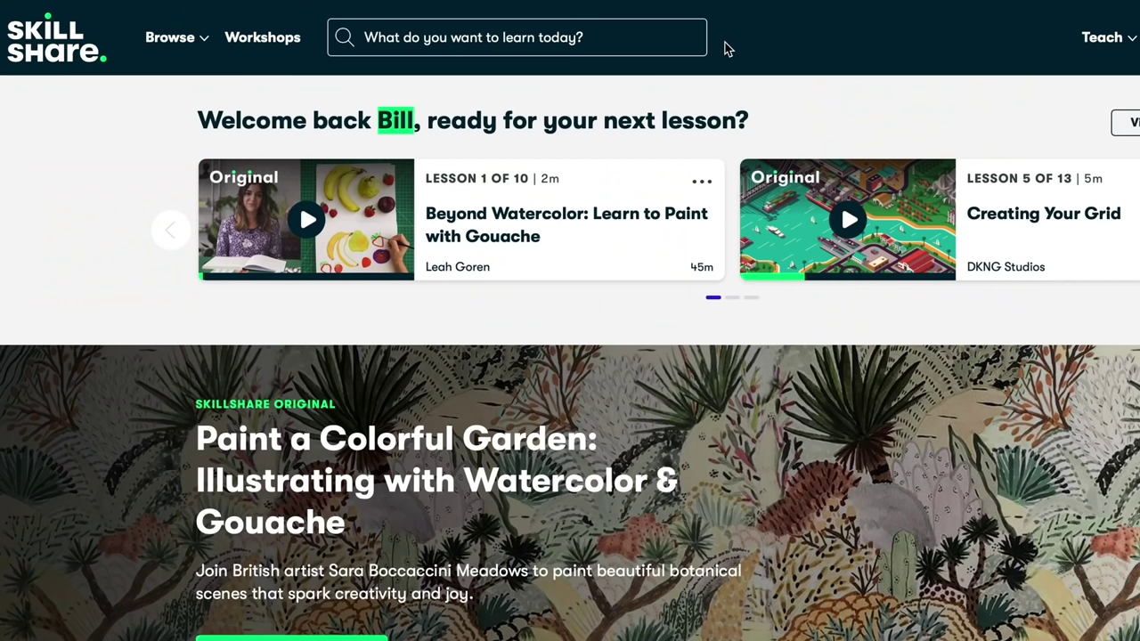
Search Skillshare for 'Logo Design' and open the Logo Design with Draplin class
left_click(664, 36)
type("L")
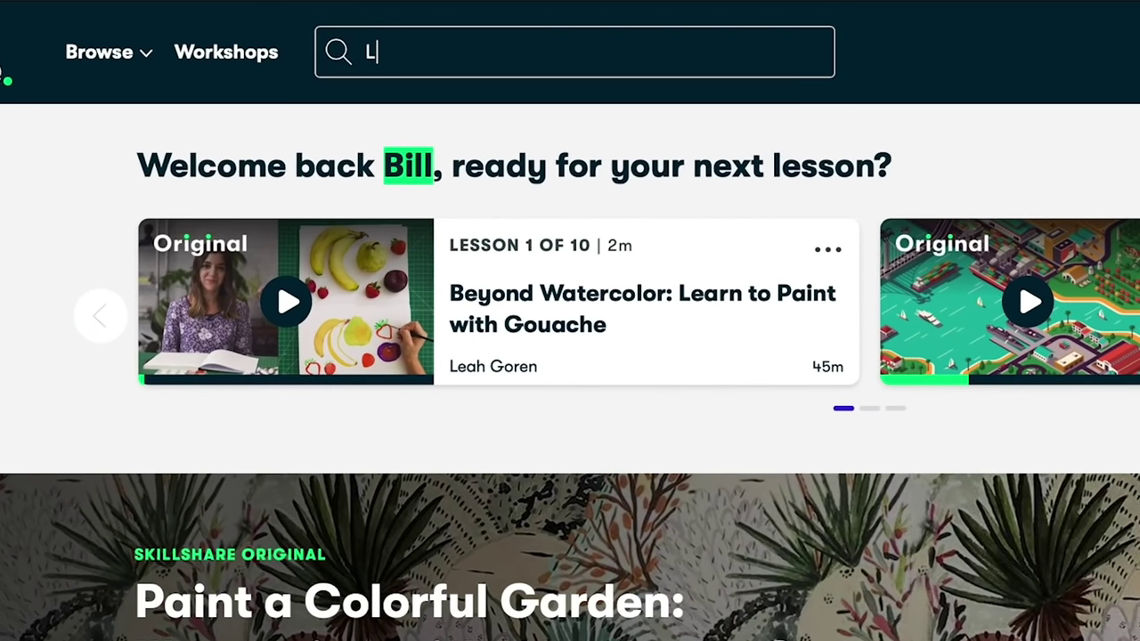
type("ogo Design")
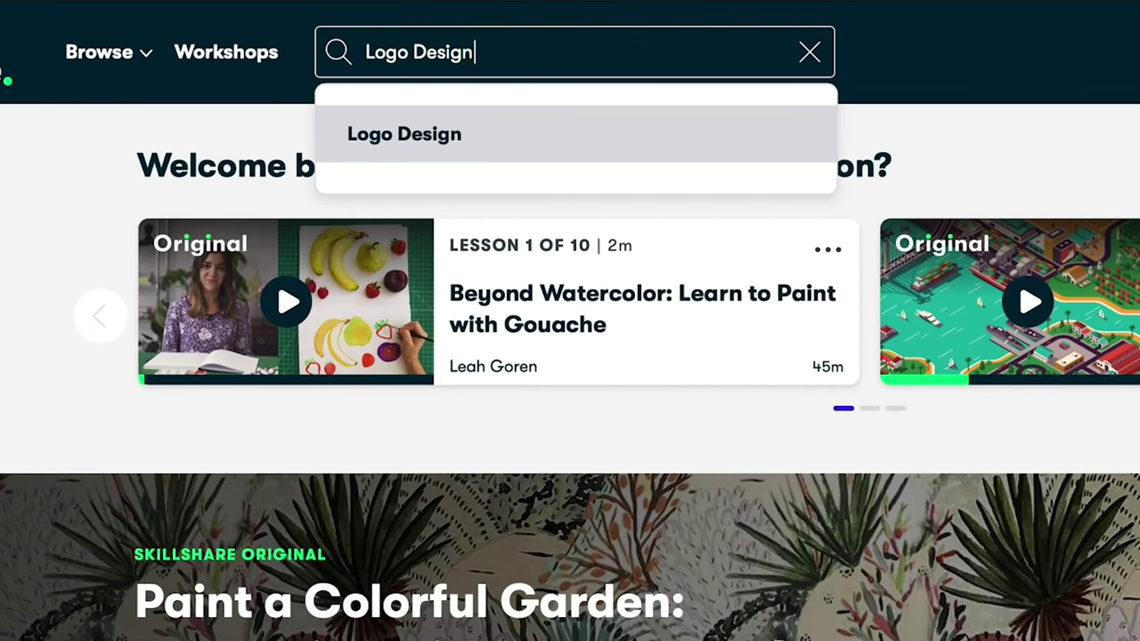
left_click(506, 138)
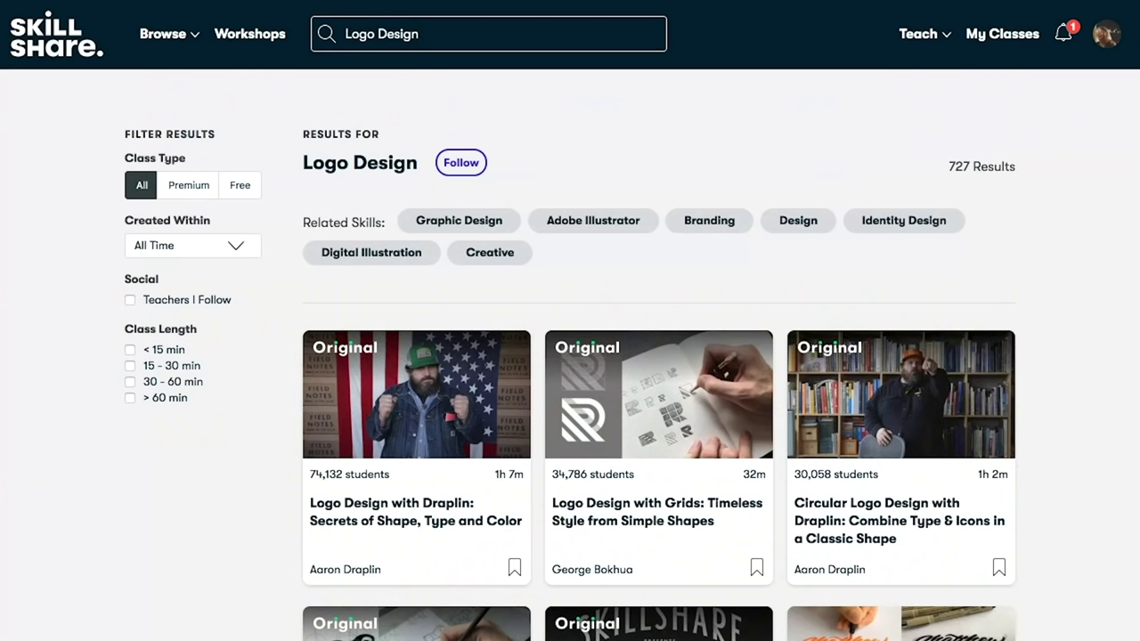
left_click(407, 524)
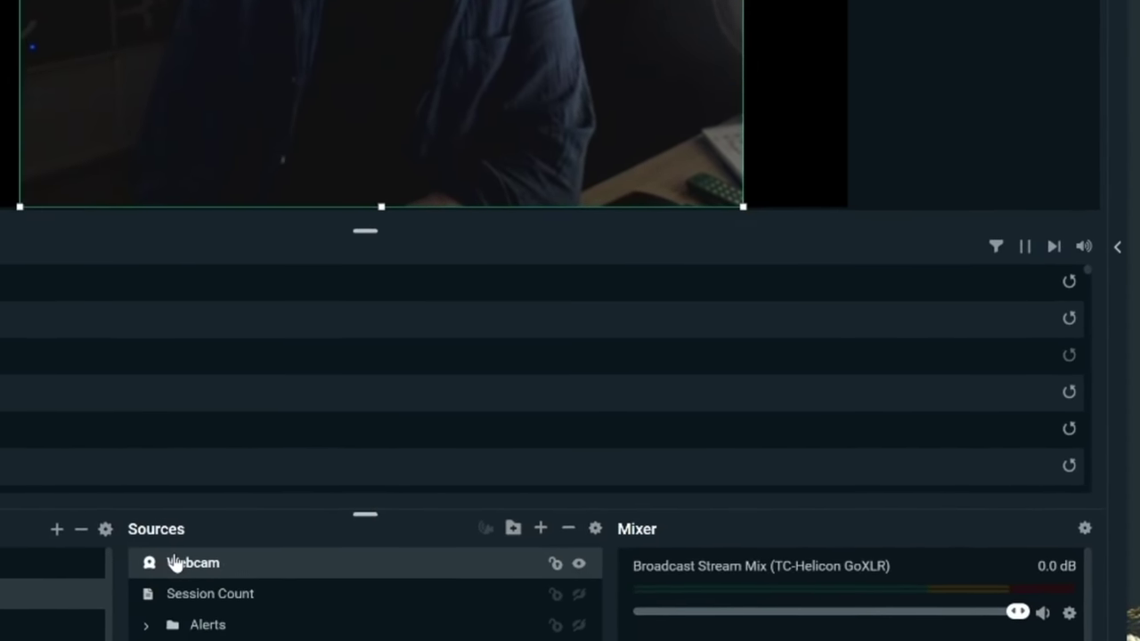
Set the Webcam source's resolution type to Custom at 1920x1080
right_click(189, 556)
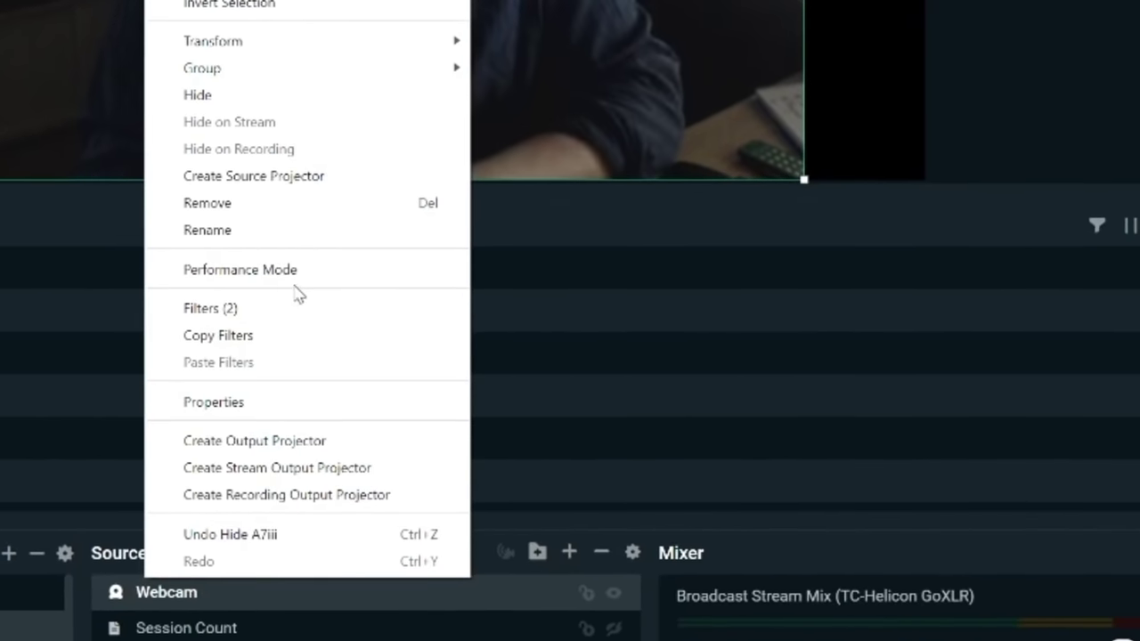
left_click(233, 403)
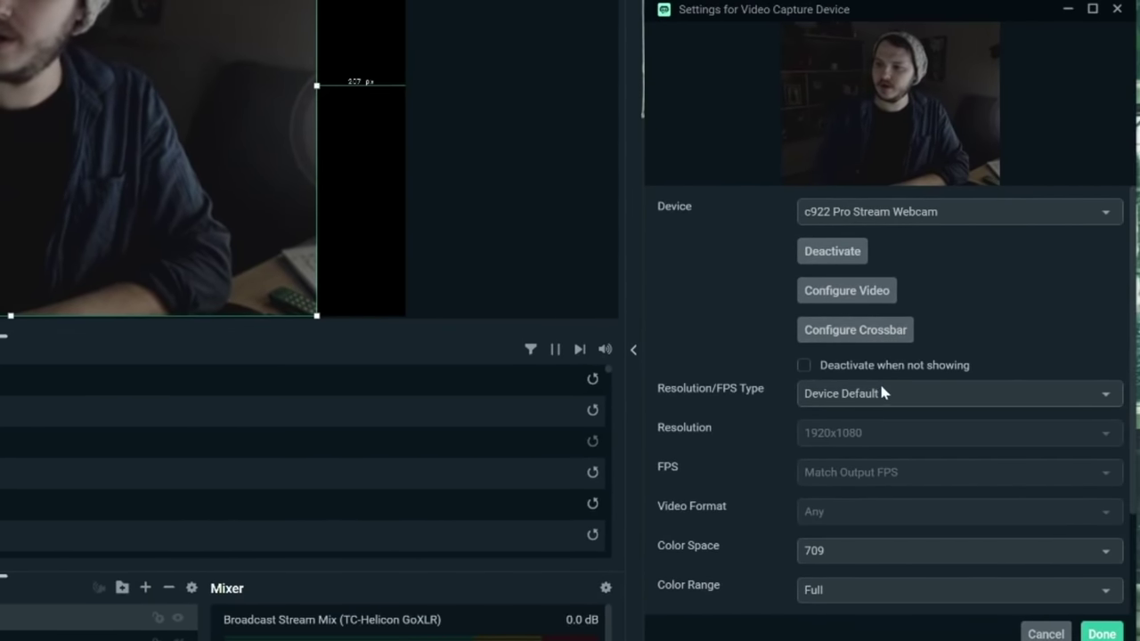
left_click(881, 392)
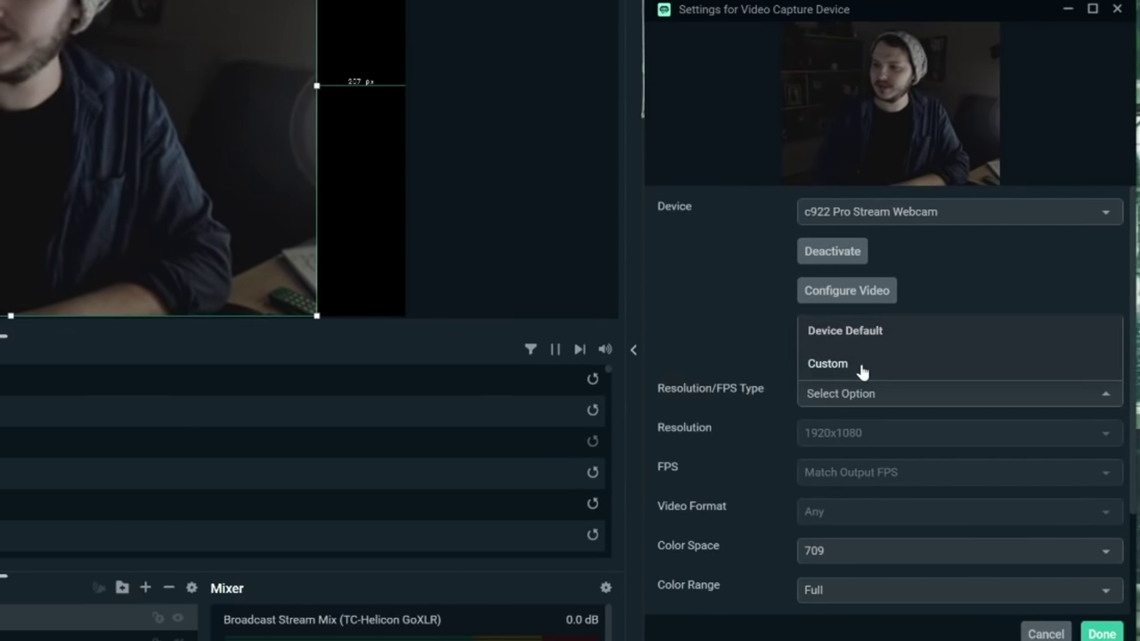
left_click(882, 363)
left_click(860, 435)
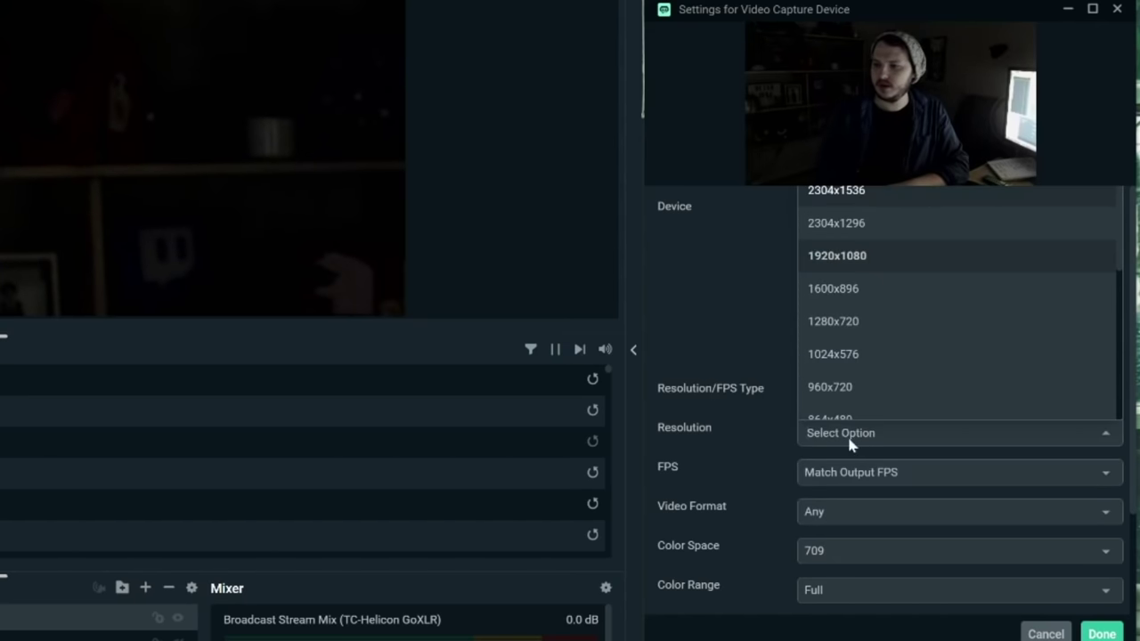
left_click(879, 258)
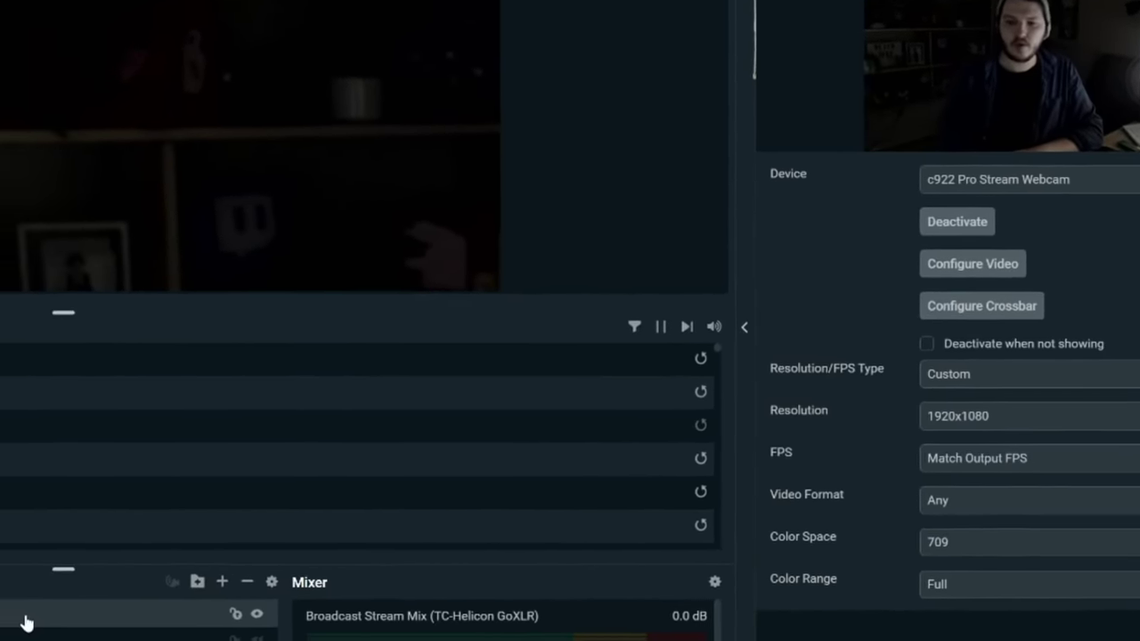
Make the webcam image fill the whole preview
right_click(7, 618)
mouse_move(41, 232)
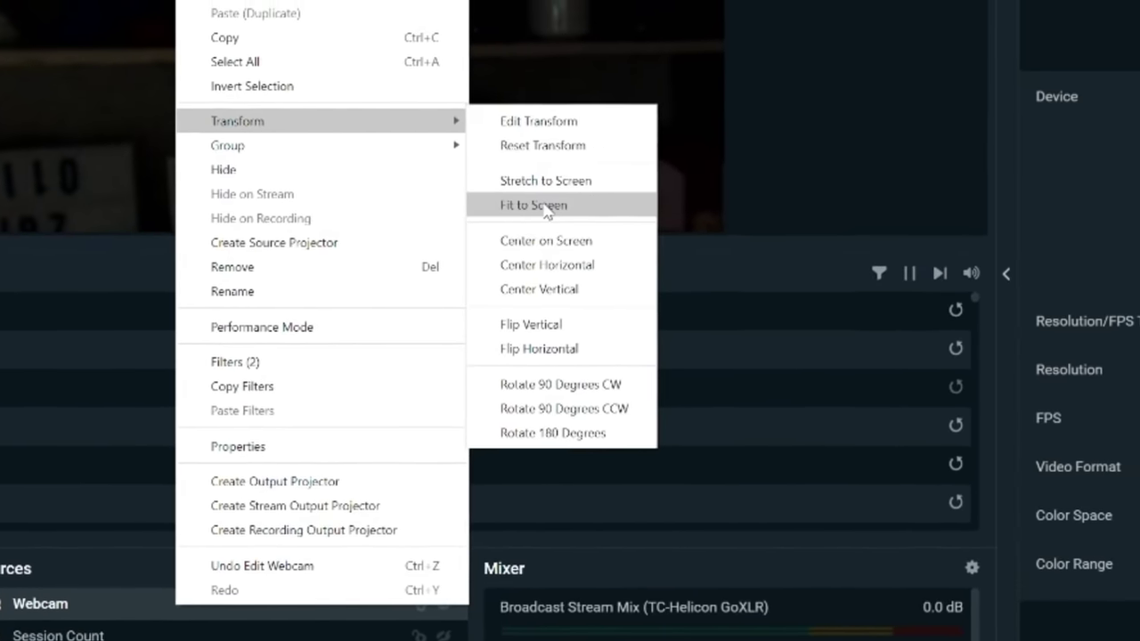
left_click(697, 154)
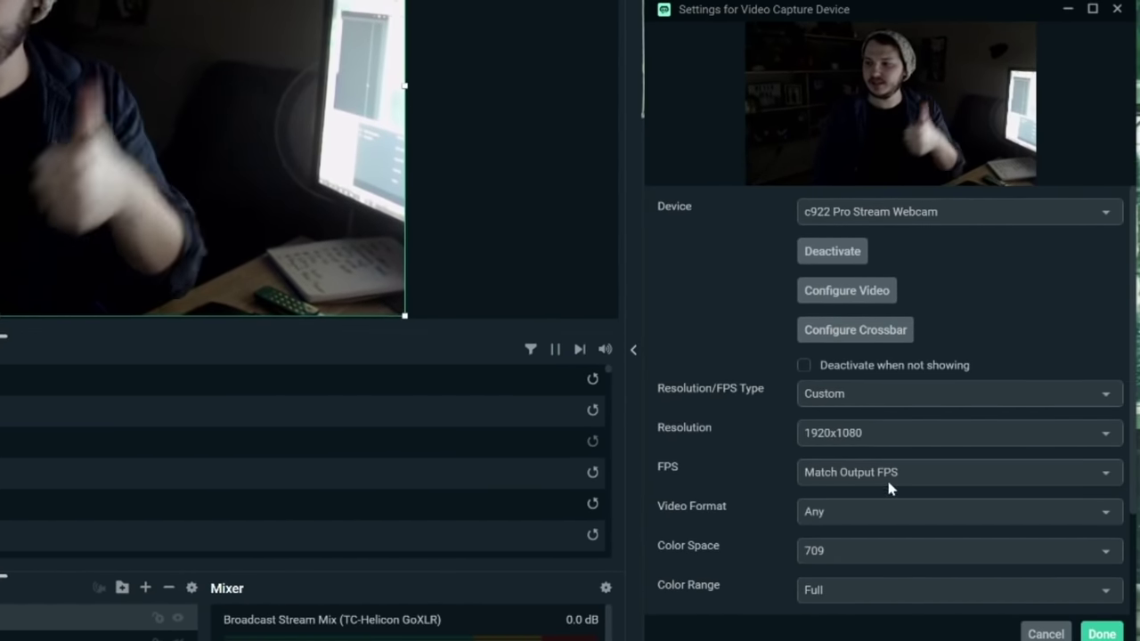
Set FPS to Match Output, Video Format to Any, Color Space 709 and Color Range Full
left_click(888, 479)
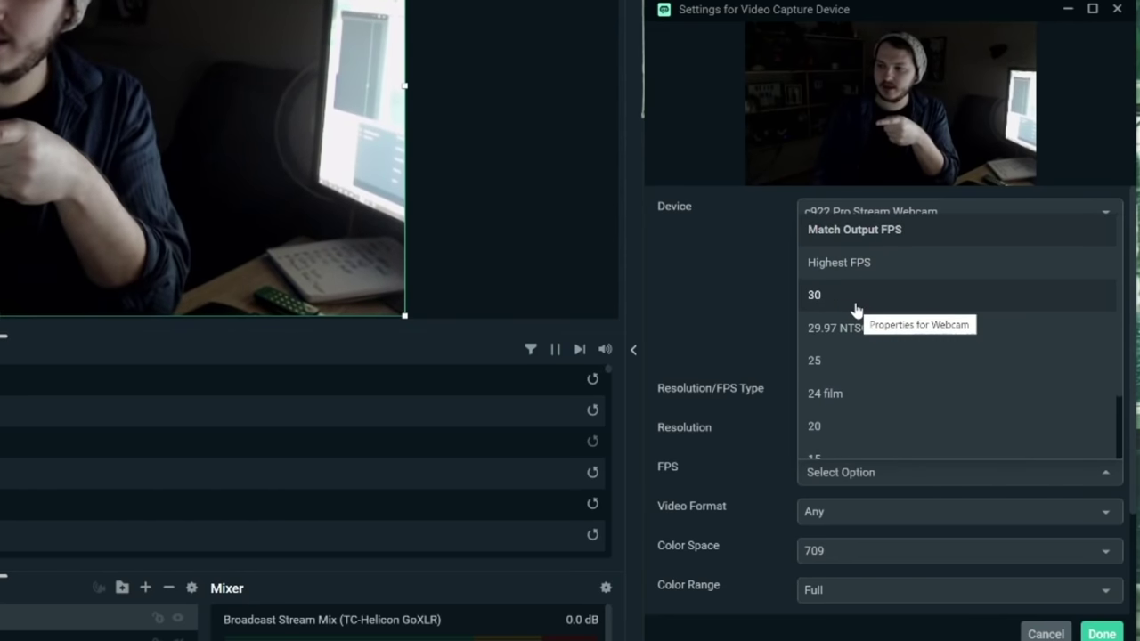
left_click(868, 232)
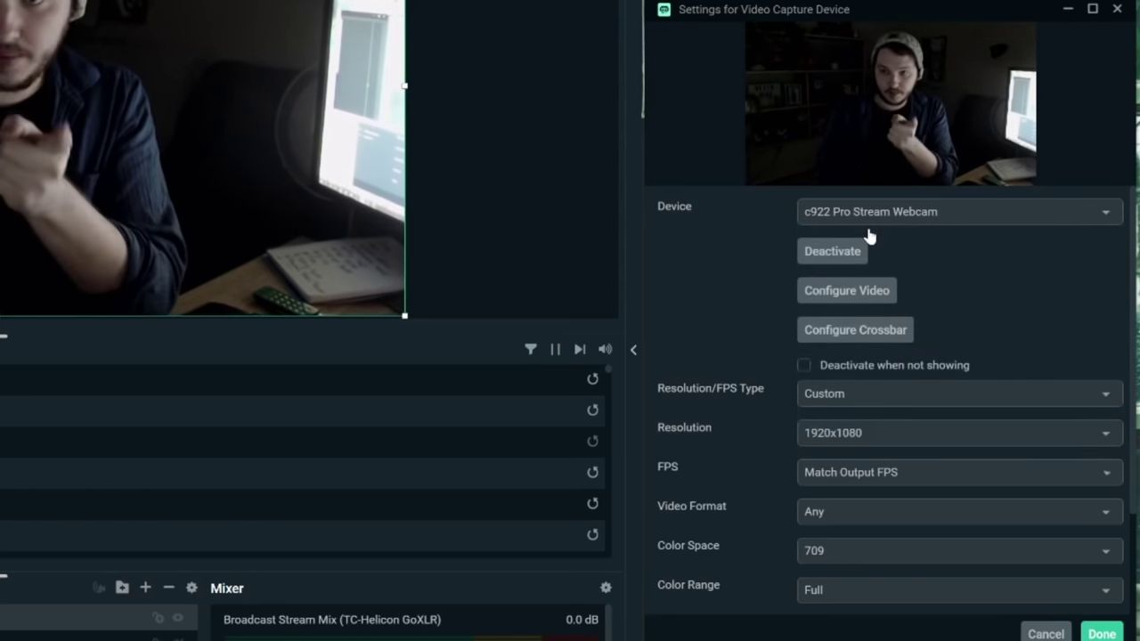
left_click(846, 515)
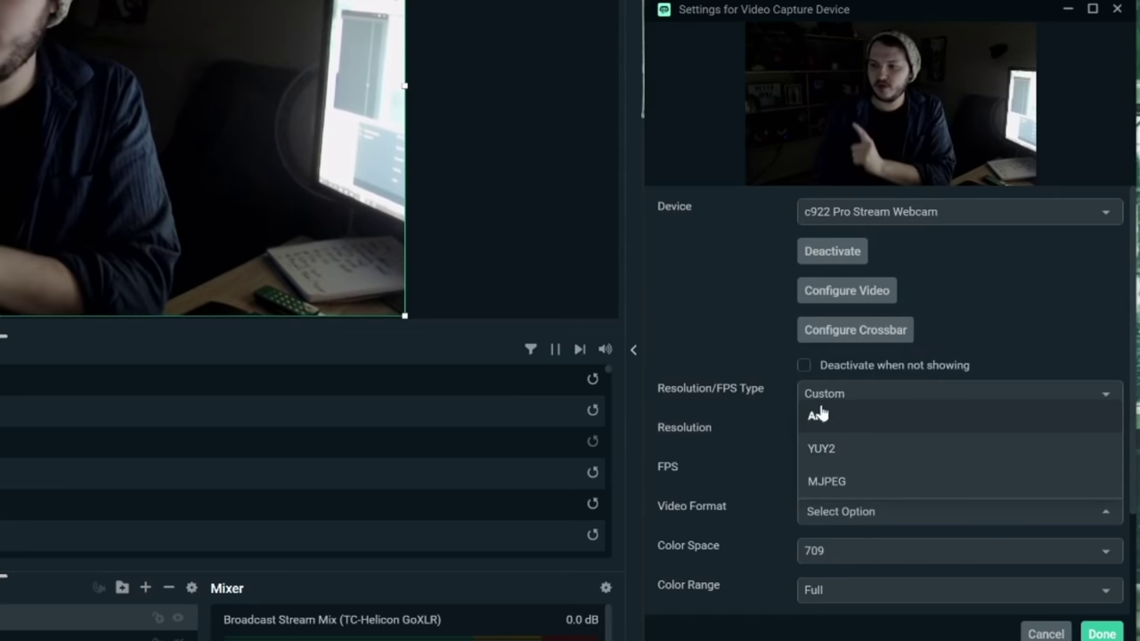
left_click(819, 415)
left_click(832, 552)
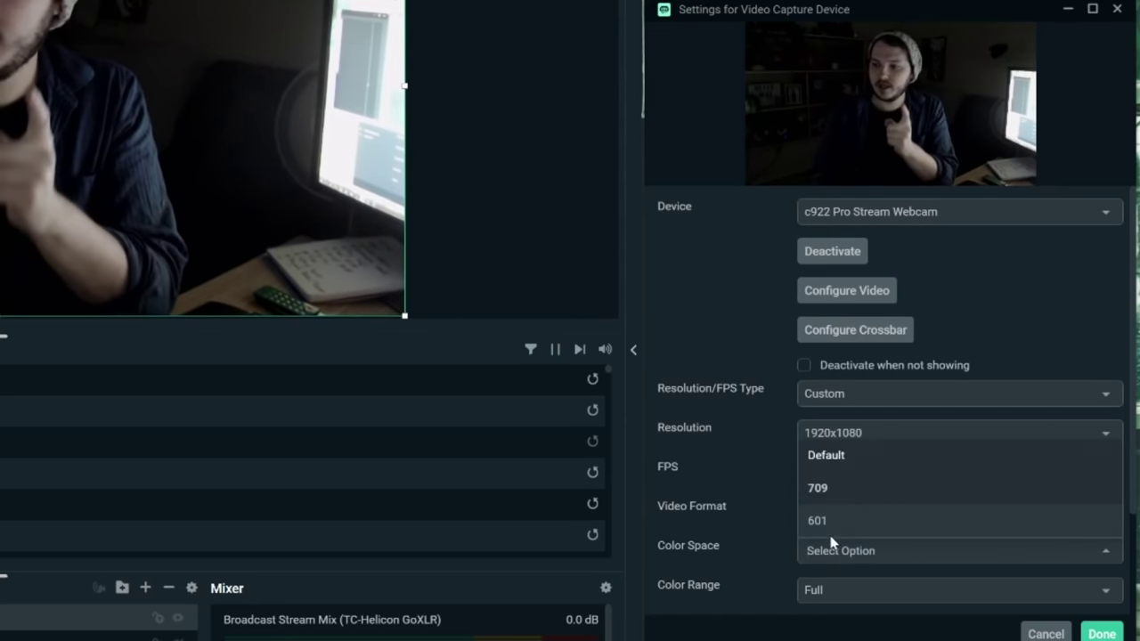
left_click(843, 484)
scroll(854, 530, "down", 2)
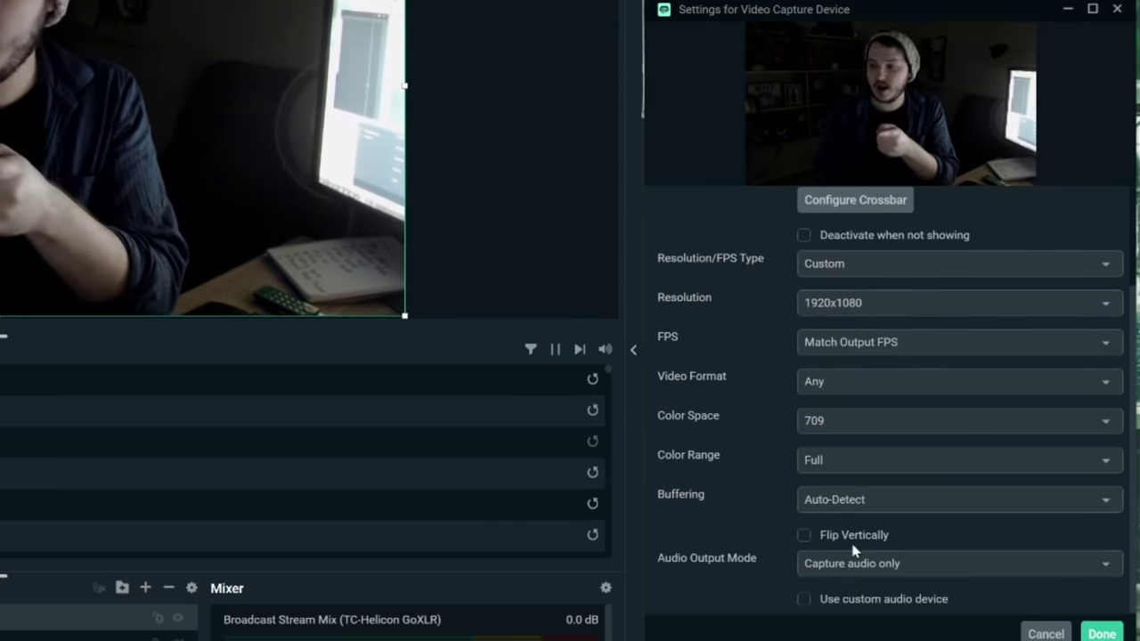
left_click(824, 458)
left_click(829, 432)
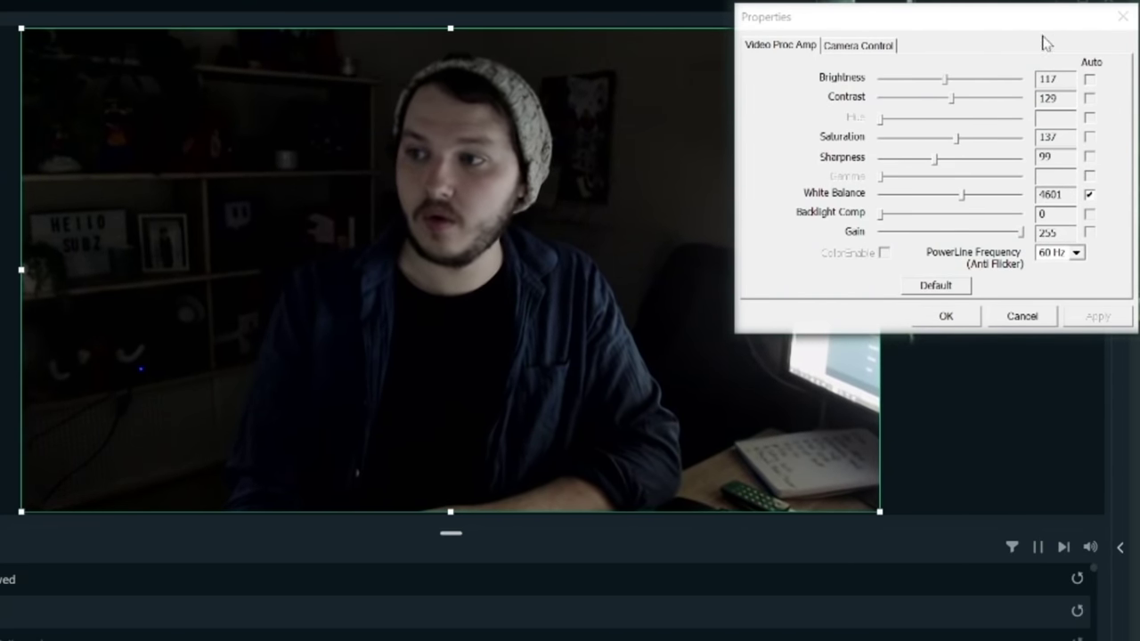
Turn the webcam's Gain down to 0 in Video Proc Amp
left_click(877, 46)
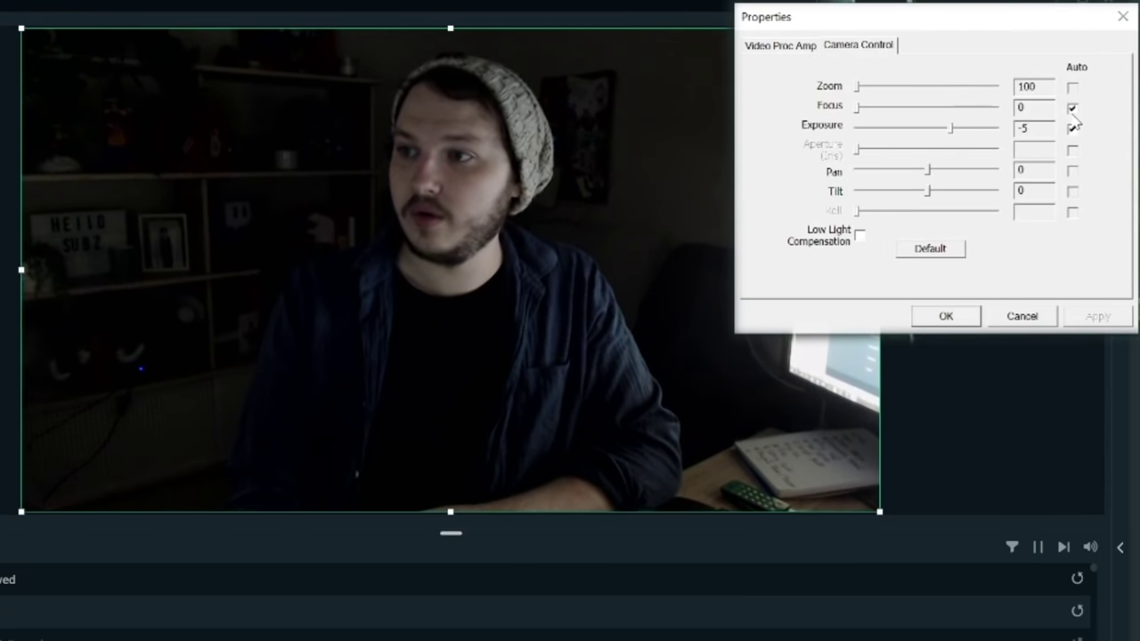
left_click(781, 46)
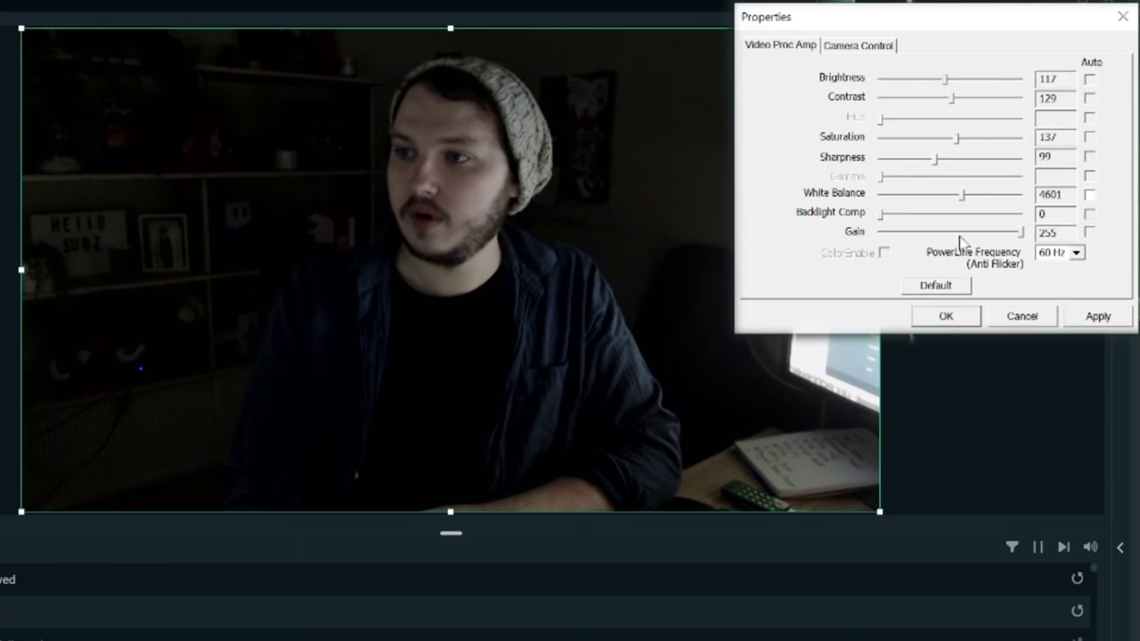
left_click_drag(1016, 235, 752, 255)
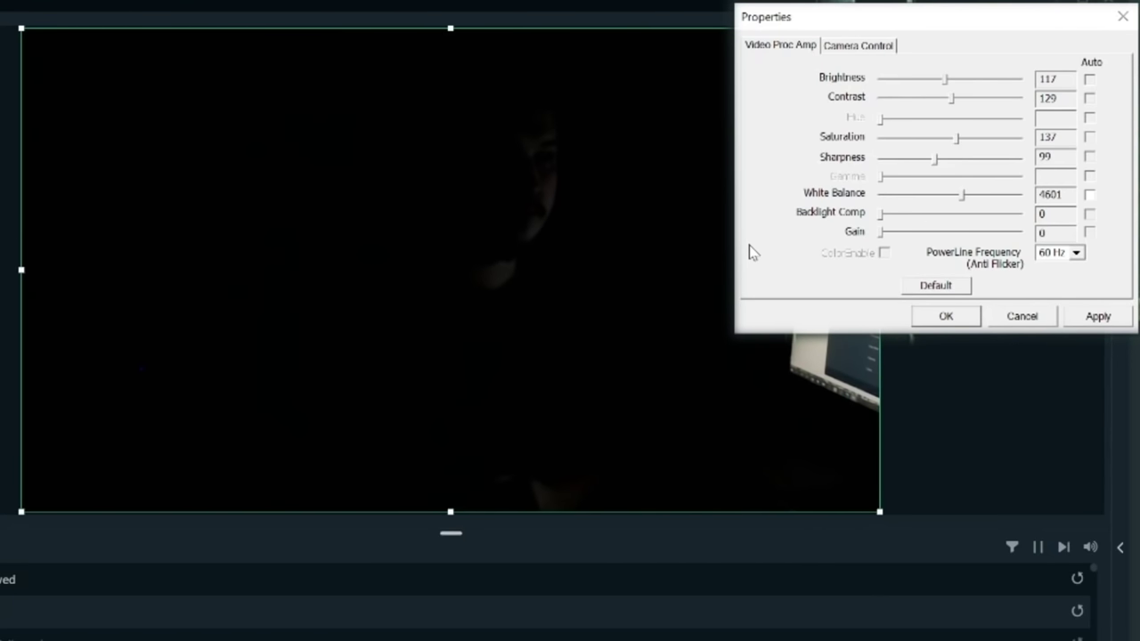
Set the webcam's Exposure manually to -5 in Camera Control
left_click(857, 46)
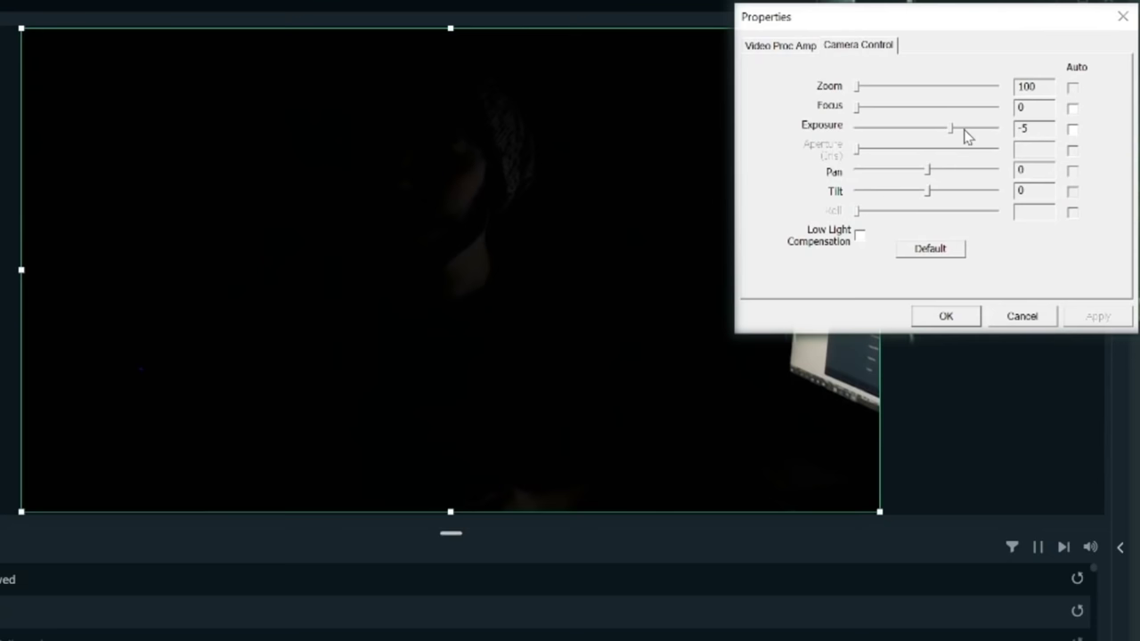
left_click_drag(953, 132, 998, 129)
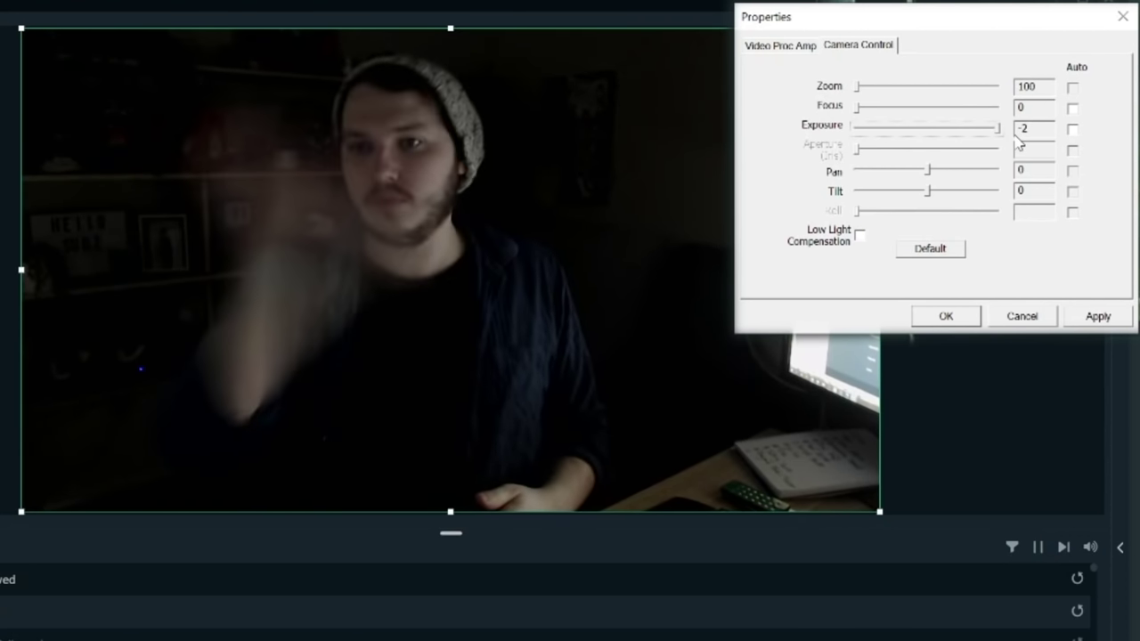
left_click_drag(968, 136, 948, 138)
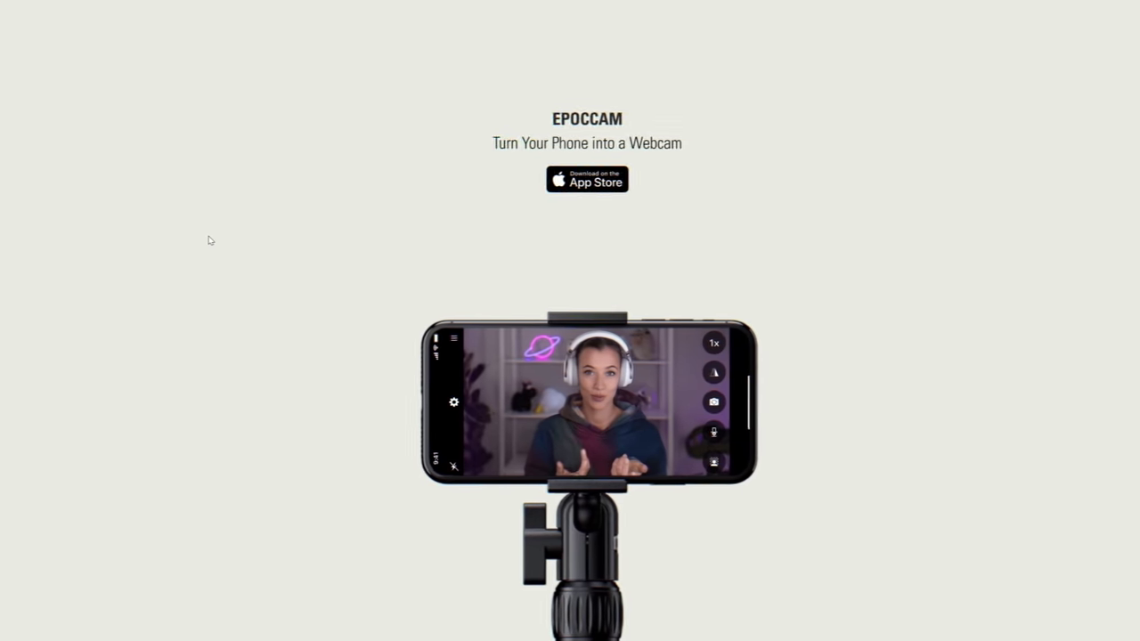
Scroll the EpocCam page past Four Simple Steps and Lose the Cable to Maximize Your Conference Cred
scroll(207, 240, "down", 10)
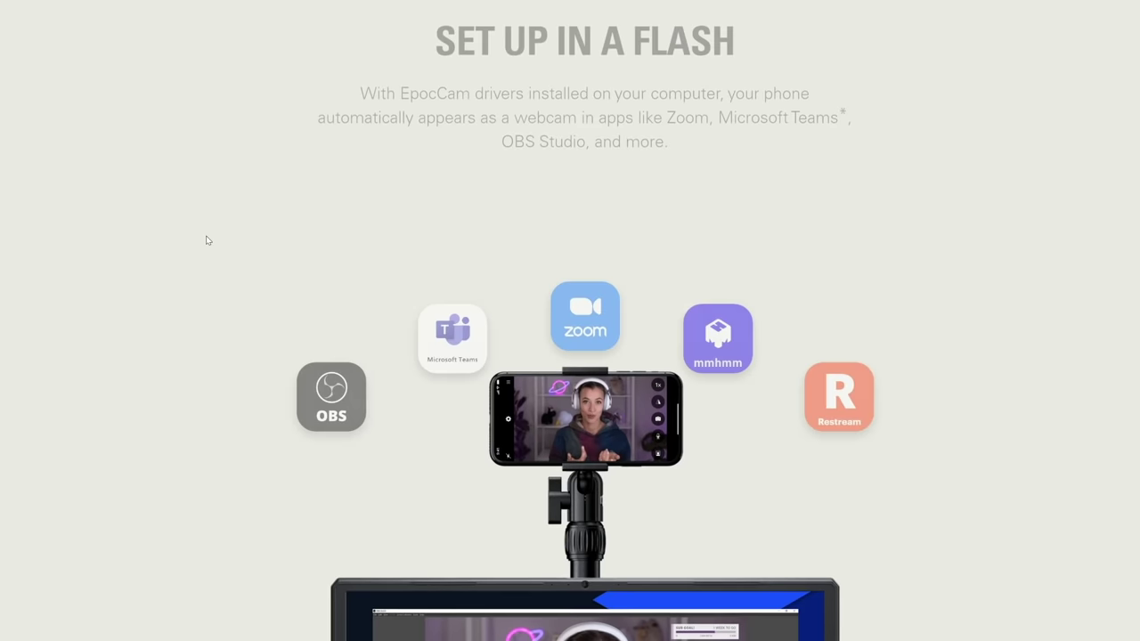
scroll(207, 241, "down", 10)
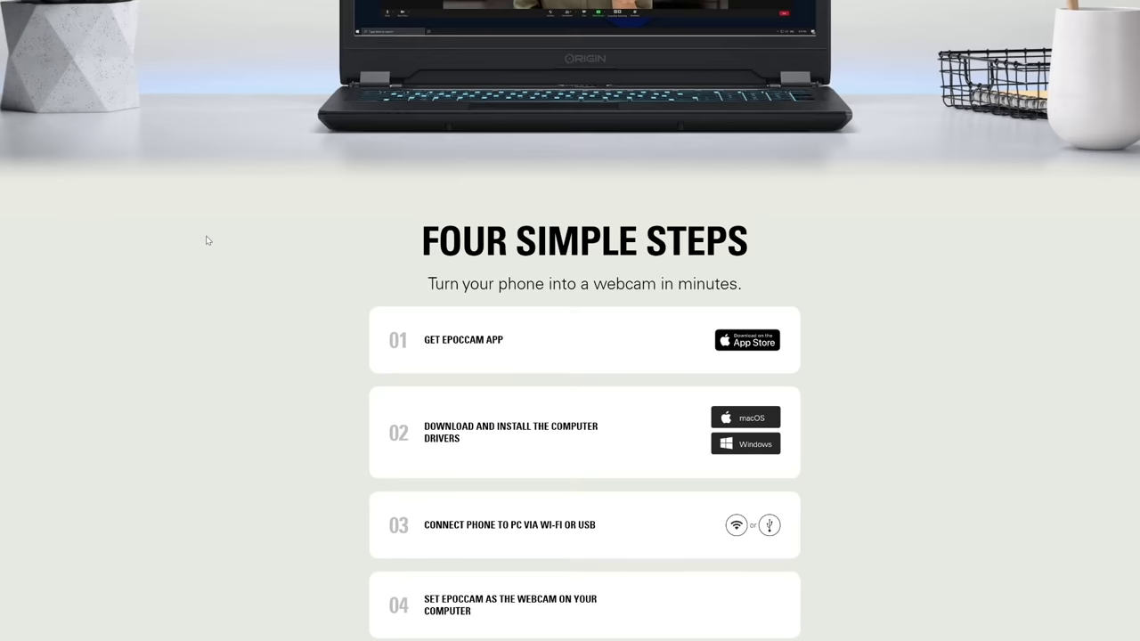
scroll(215, 265, "down", 10)
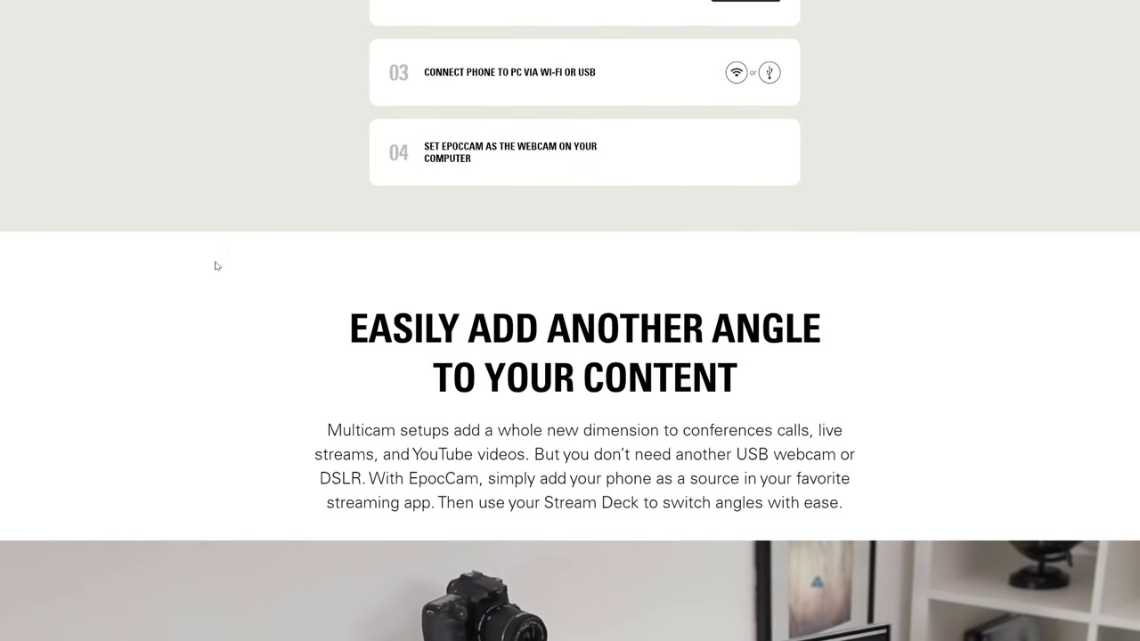
scroll(215, 265, "down", 5)
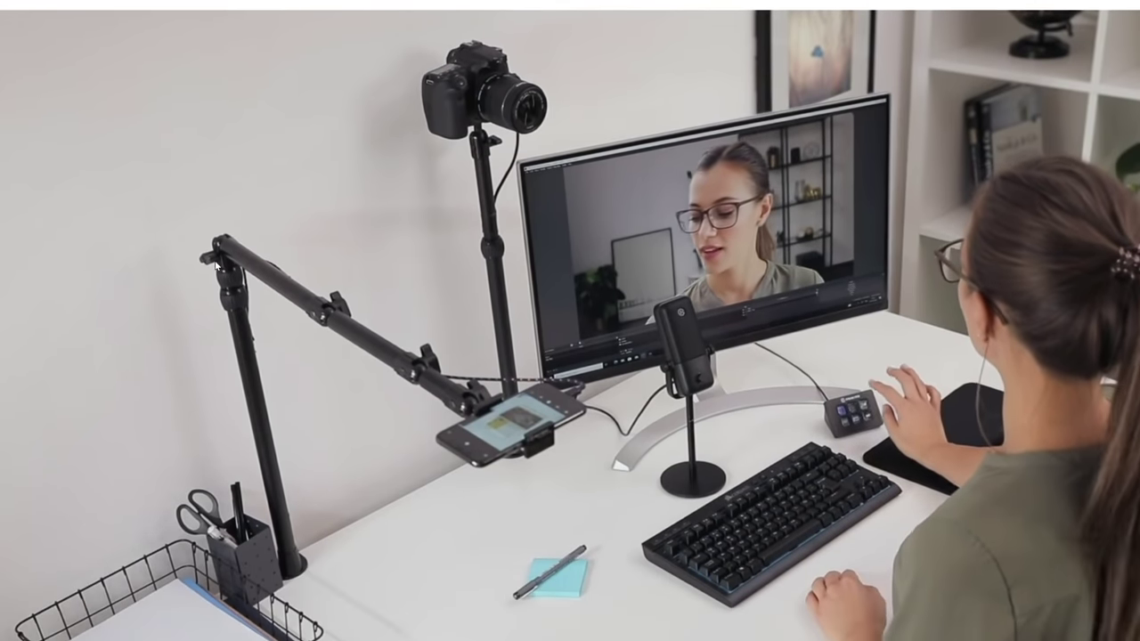
scroll(214, 265, "down", 8)
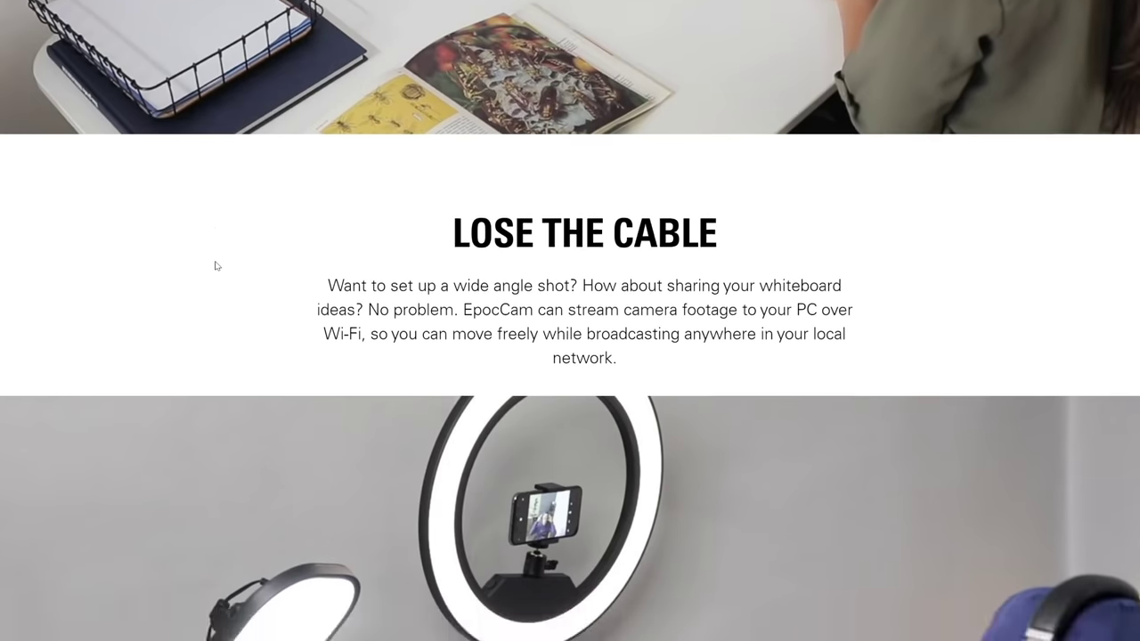
scroll(215, 266, "down", 9)
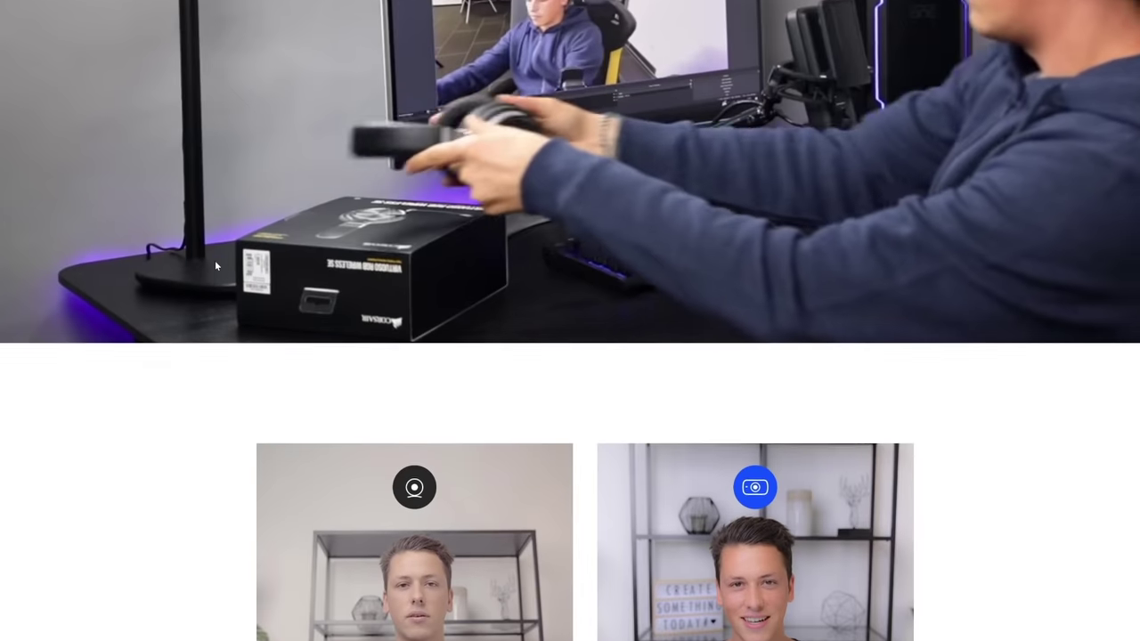
scroll(215, 265, "down", 1)
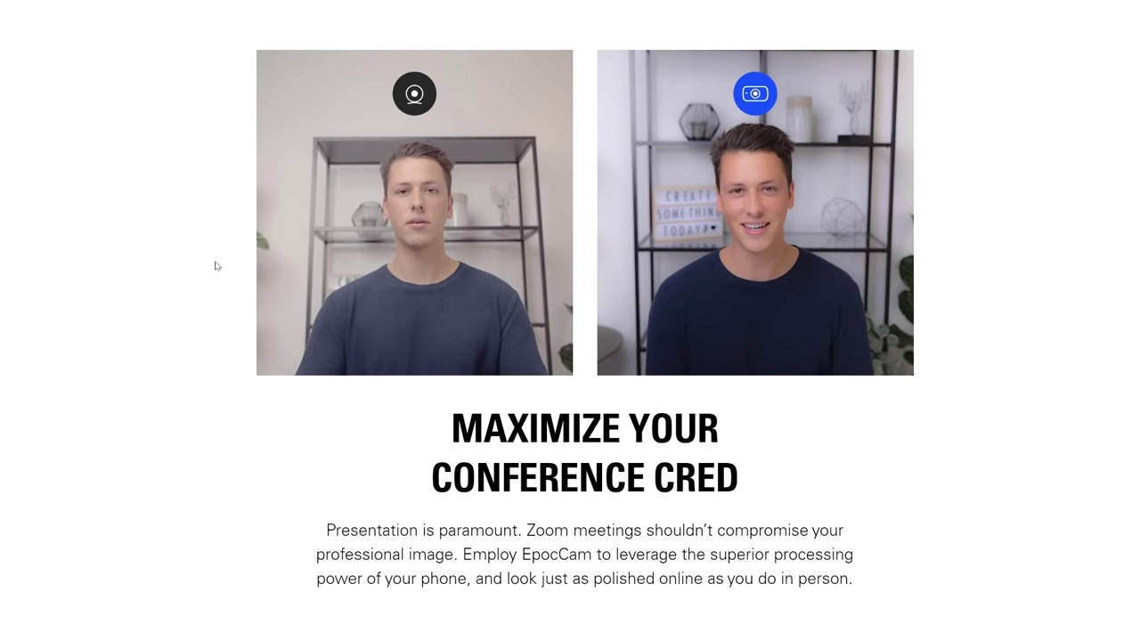